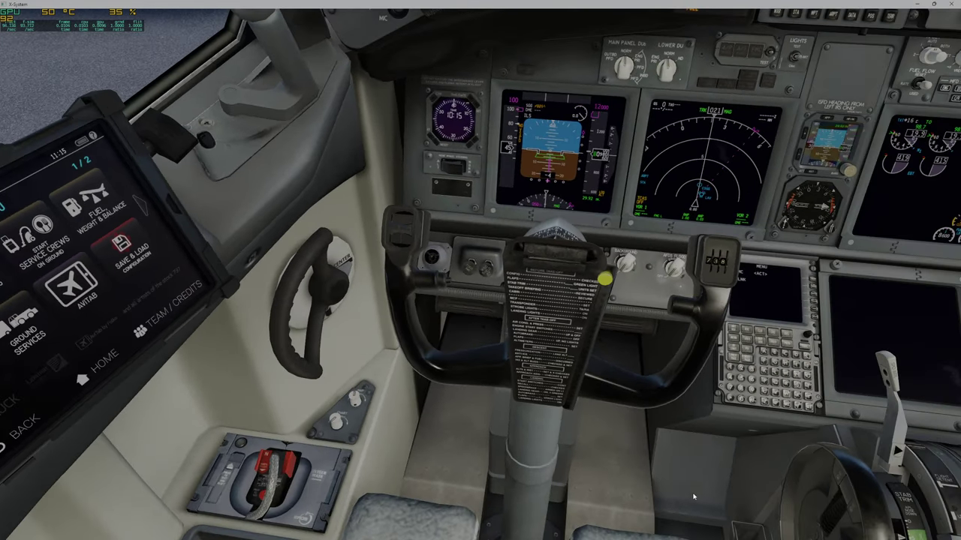
# - Pan the cockpit view right, then snap the camera to the EFB tablet's Main Menu close-up
pyautogui.moveTo(737, 526)
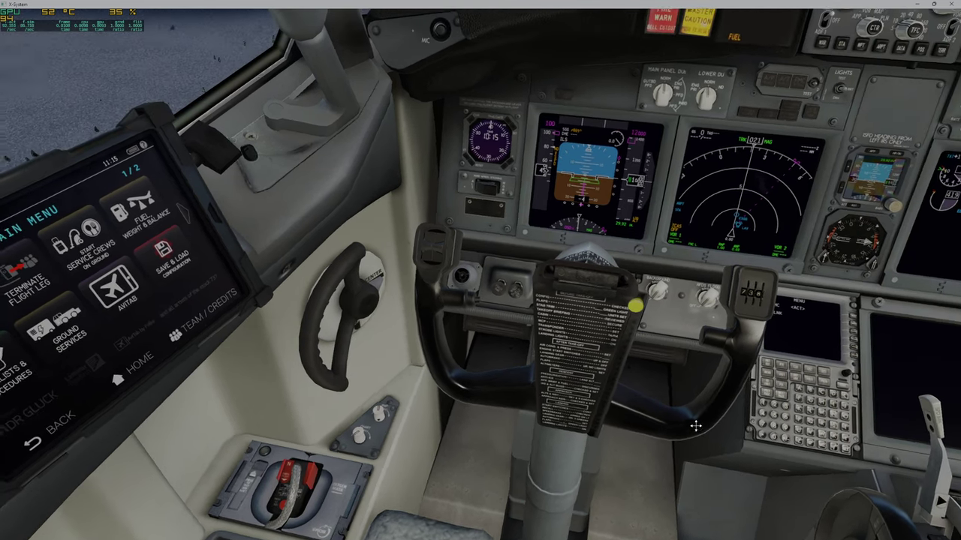
pyautogui.moveTo(696, 426); pyautogui.dragTo(717, 435)
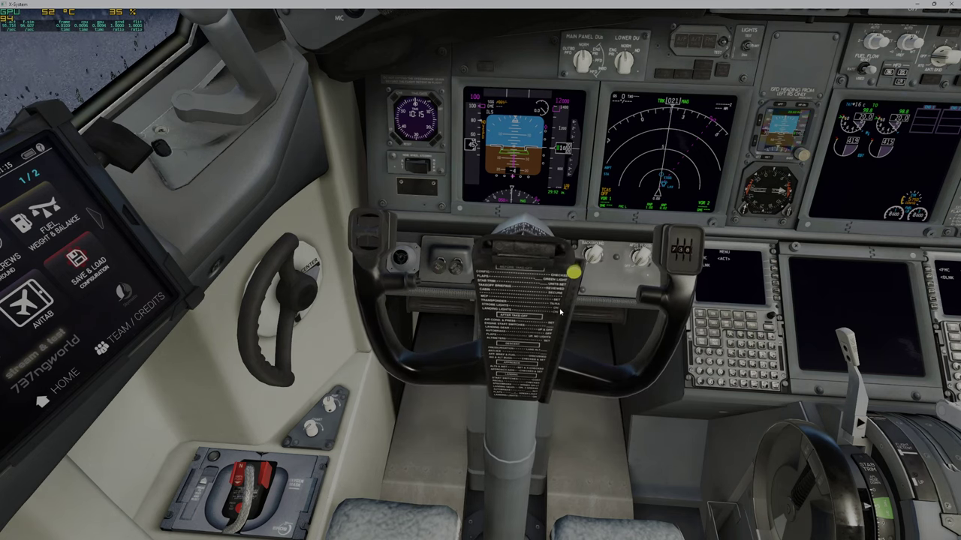
pyautogui.press('KP_4')
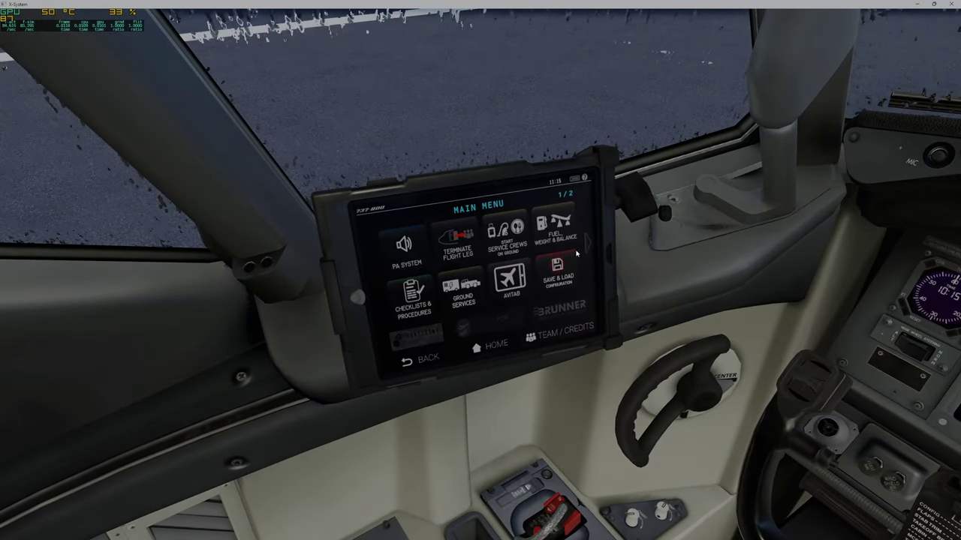
# - On the EFB, go to menu page 2 and open Configure & Customize > Hardware Configuration
pyautogui.click(584, 243)
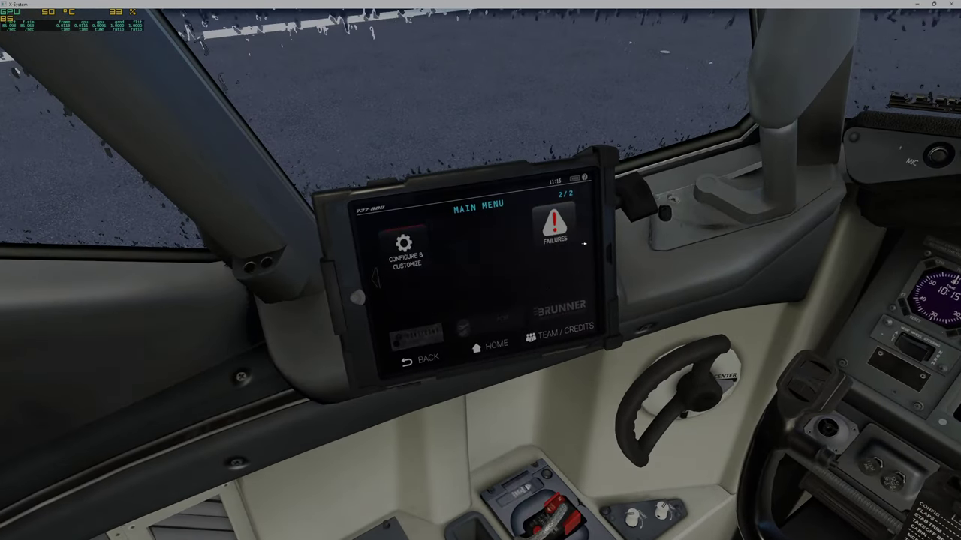
pyautogui.click(403, 248)
pyautogui.click(421, 298)
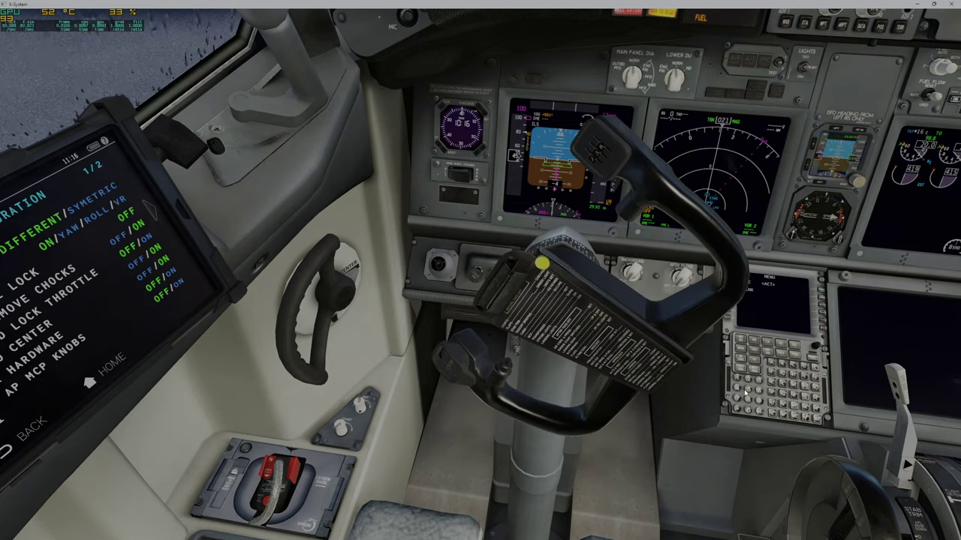
# - Look around the cockpit: overhead panel, main panel, pedestal, tablet, then centre panel and yoke
pyautogui.press('KP_8')
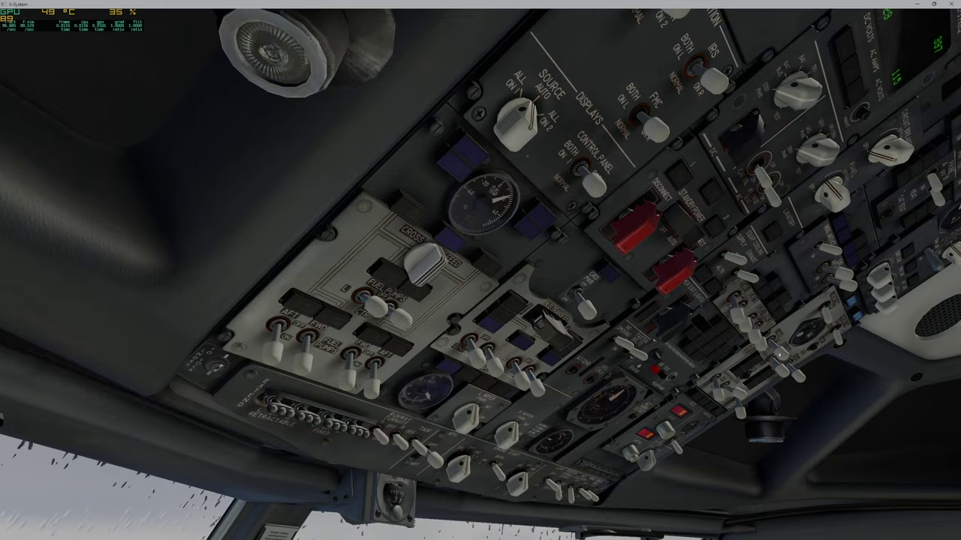
pyautogui.press('KP_2')
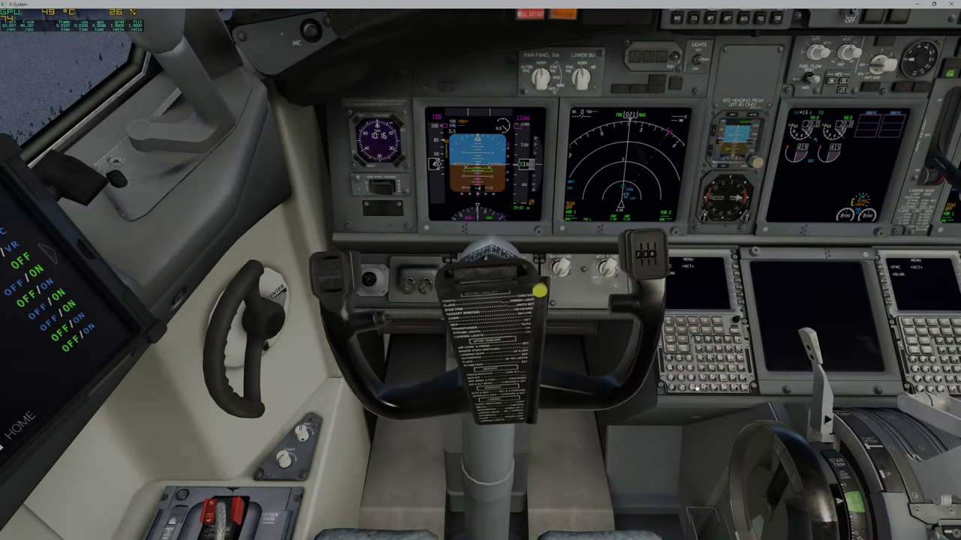
pyautogui.press('KP_6')
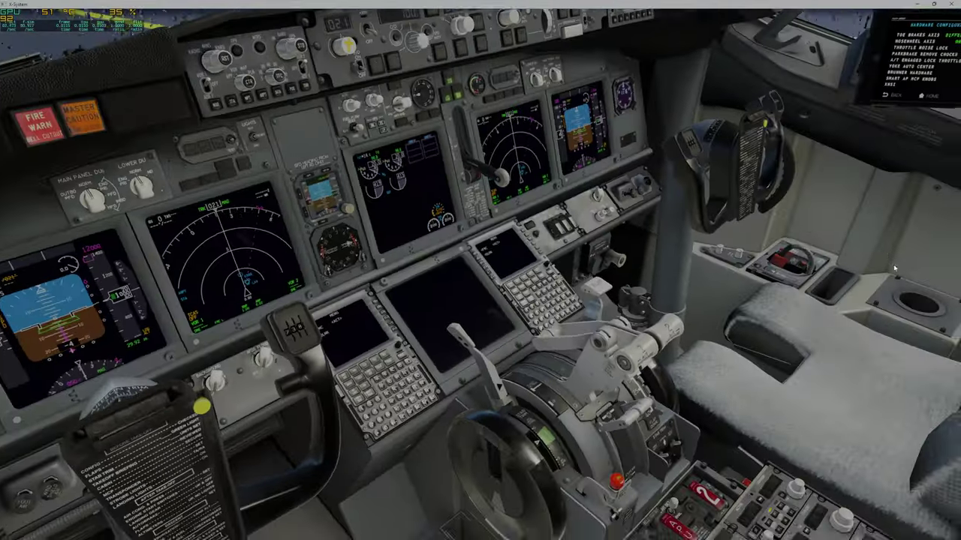
pyautogui.press('KP_4')
pyautogui.press('KP_4')
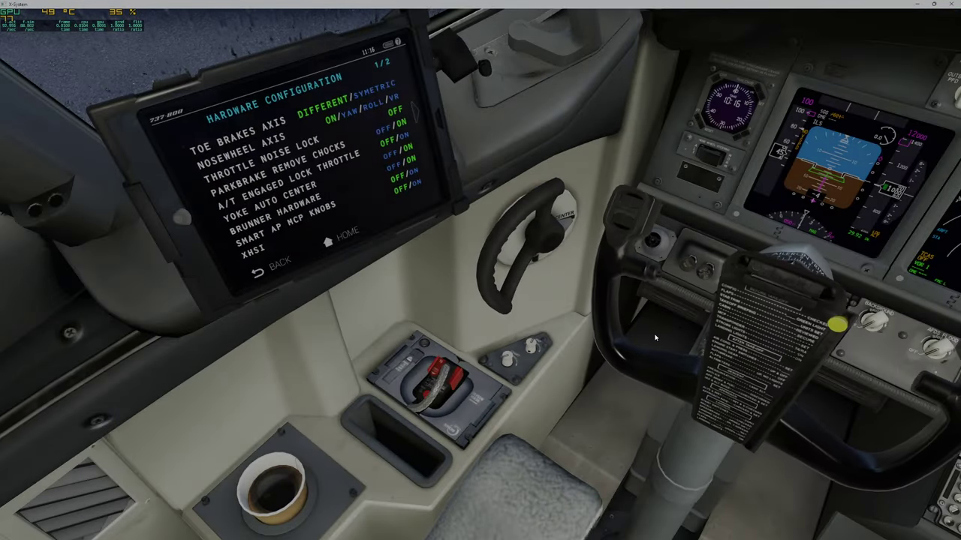
pyautogui.press('KP_6')
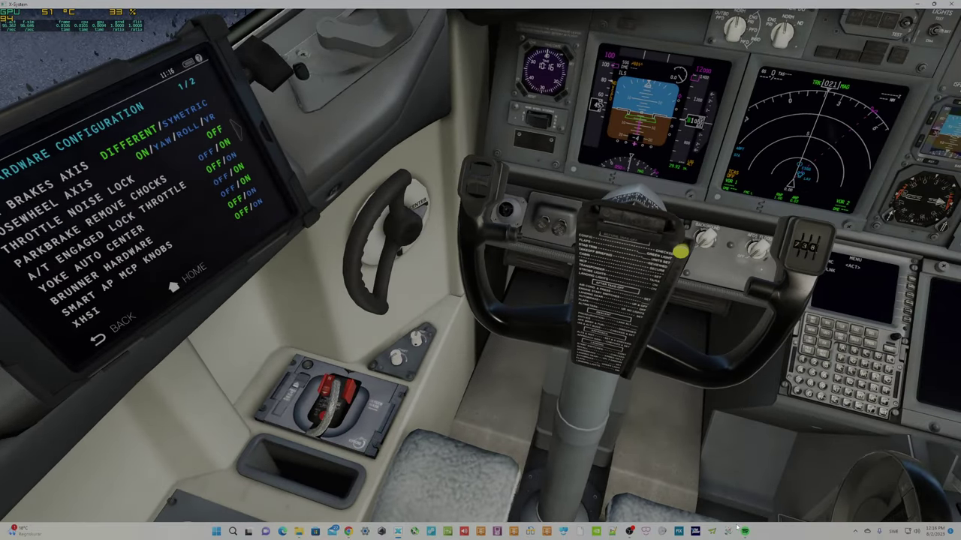
# - Open CLS2Sim from the tray and review the Zibo 737-800X profile's Hydraulics and Axis force tabs without saving
pyautogui.click(858, 533)
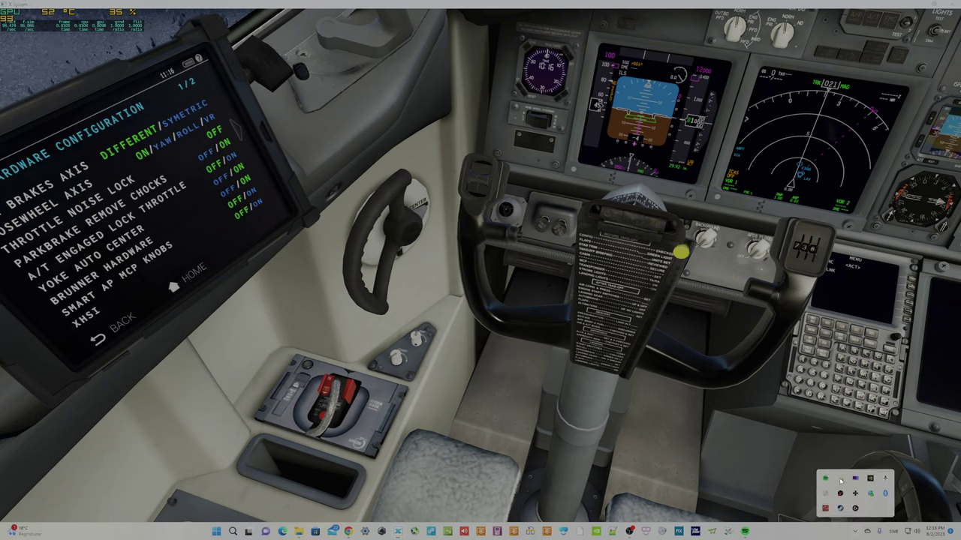
pyautogui.click(826, 477)
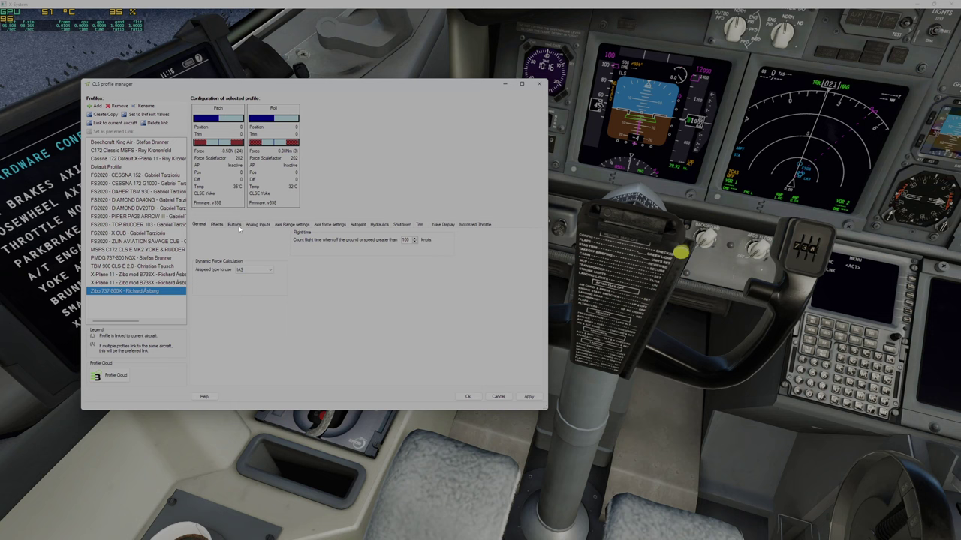
pyautogui.click(379, 225)
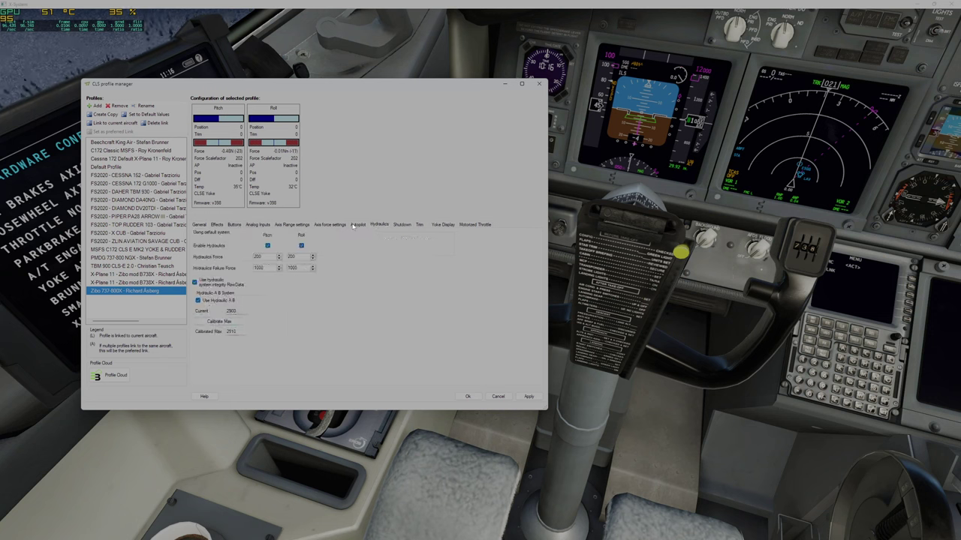
pyautogui.click(329, 224)
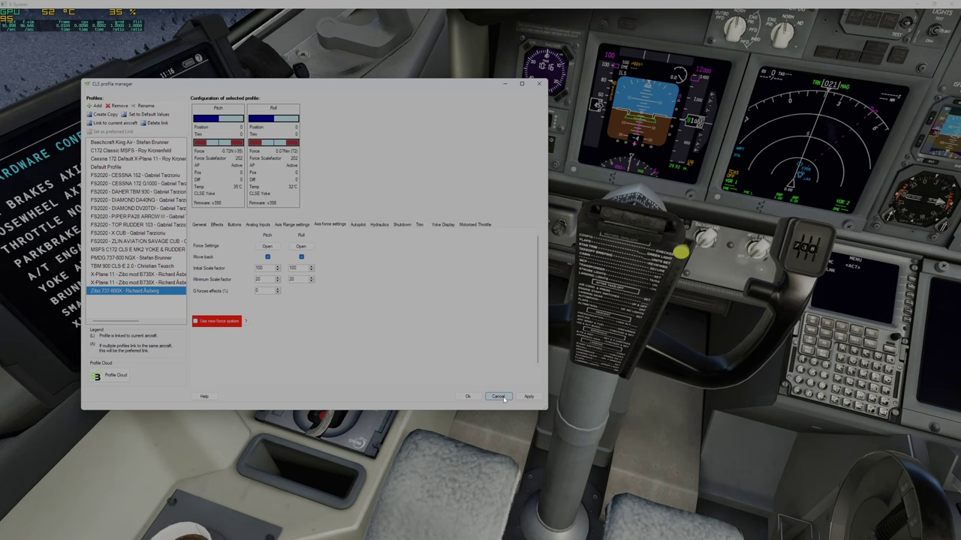
pyautogui.click(501, 397)
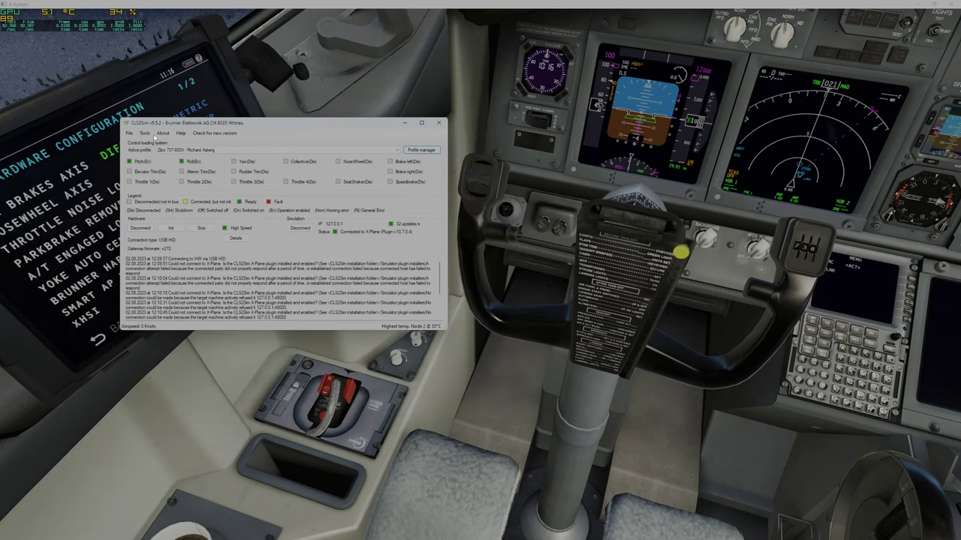
pyautogui.moveTo(150, 135)
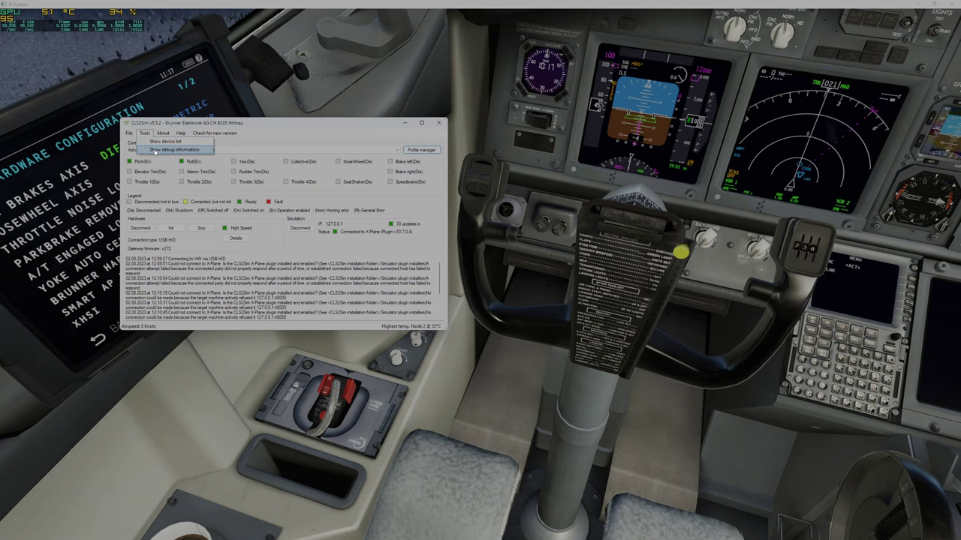
pyautogui.click(155, 151)
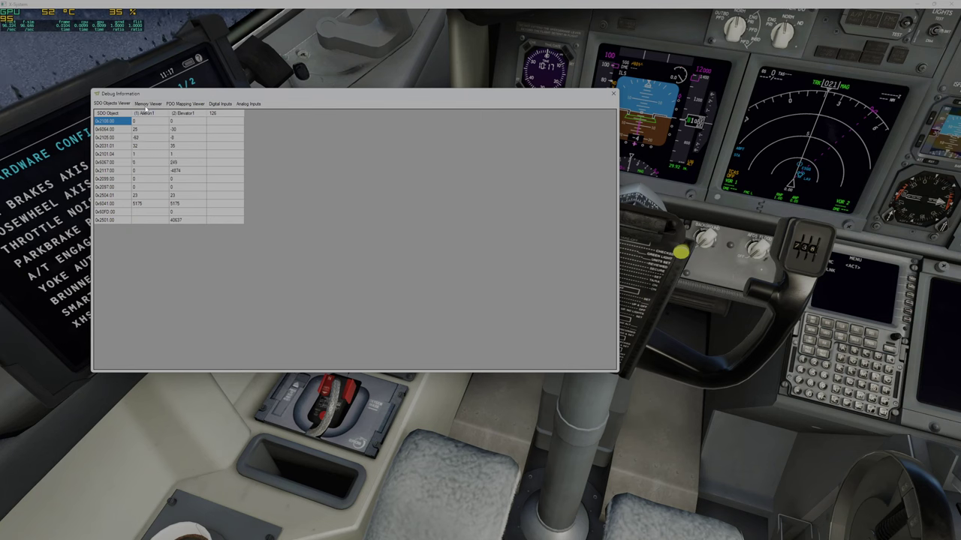
pyautogui.click(147, 104)
pyautogui.click(185, 105)
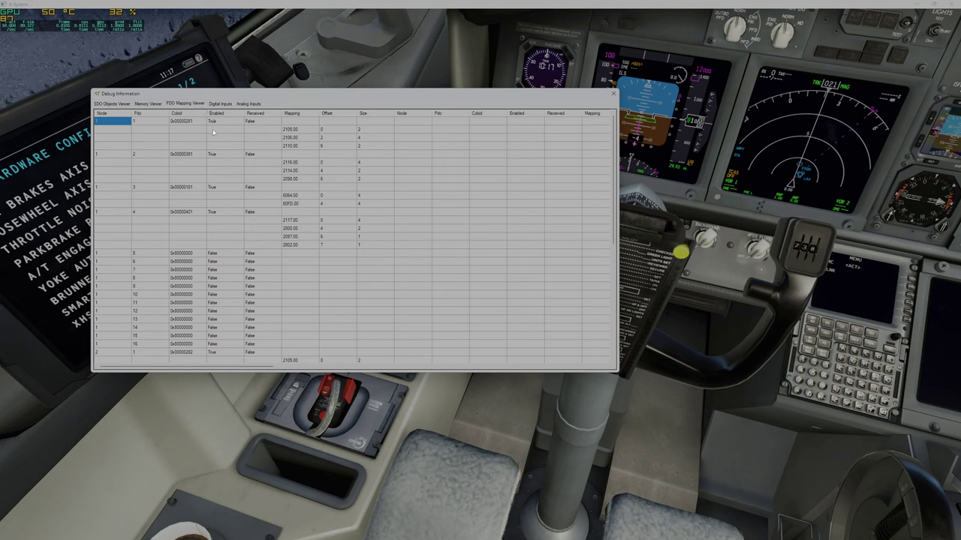
pyautogui.click(225, 104)
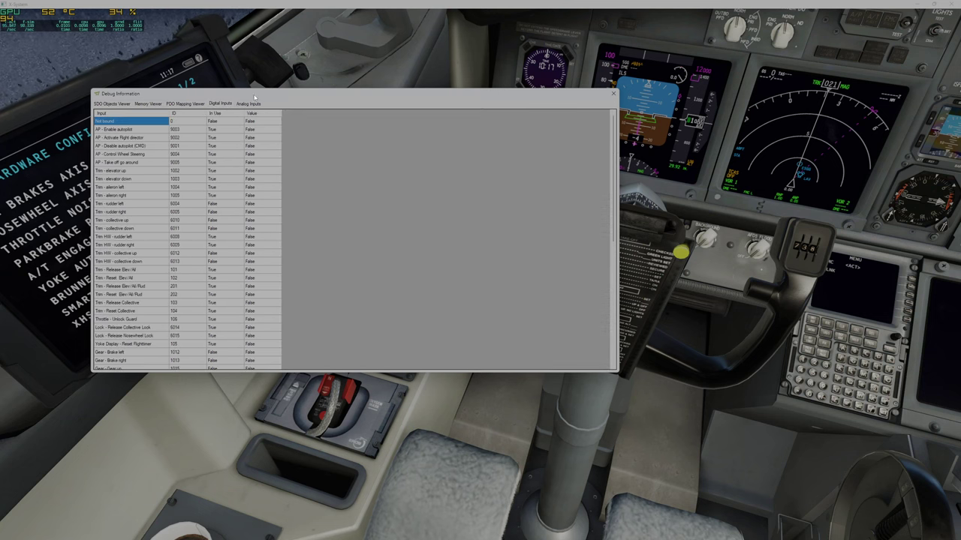
pyautogui.click(111, 104)
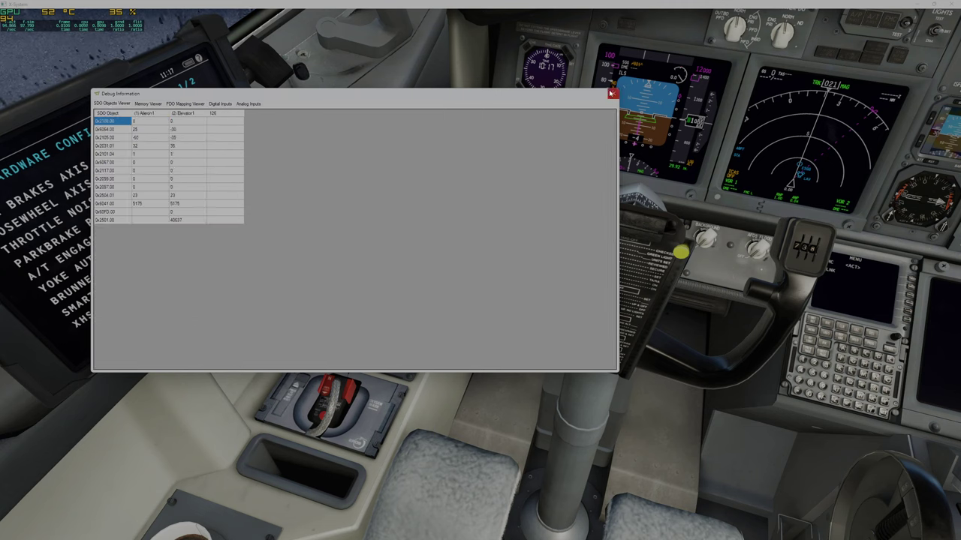
pyautogui.click(611, 93)
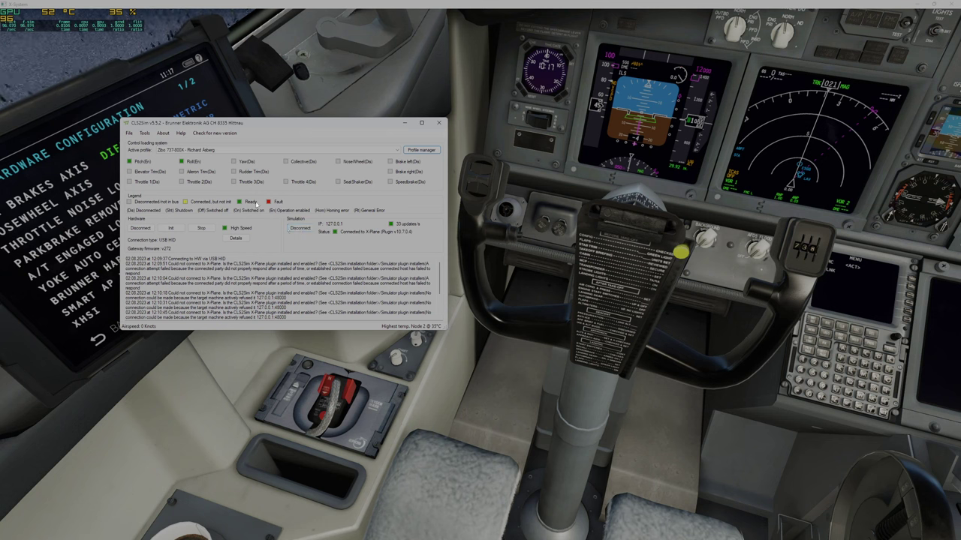
pyautogui.click(163, 133)
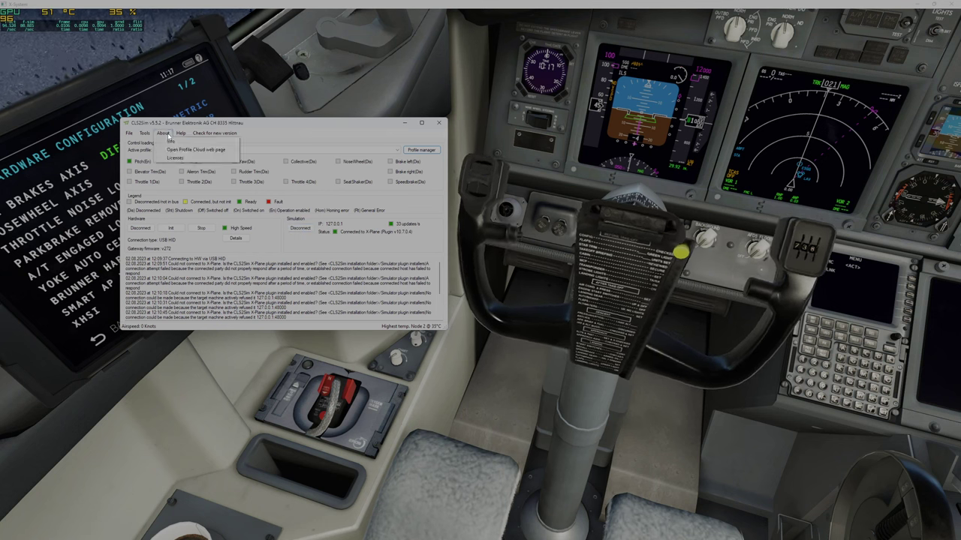
pyautogui.click(171, 142)
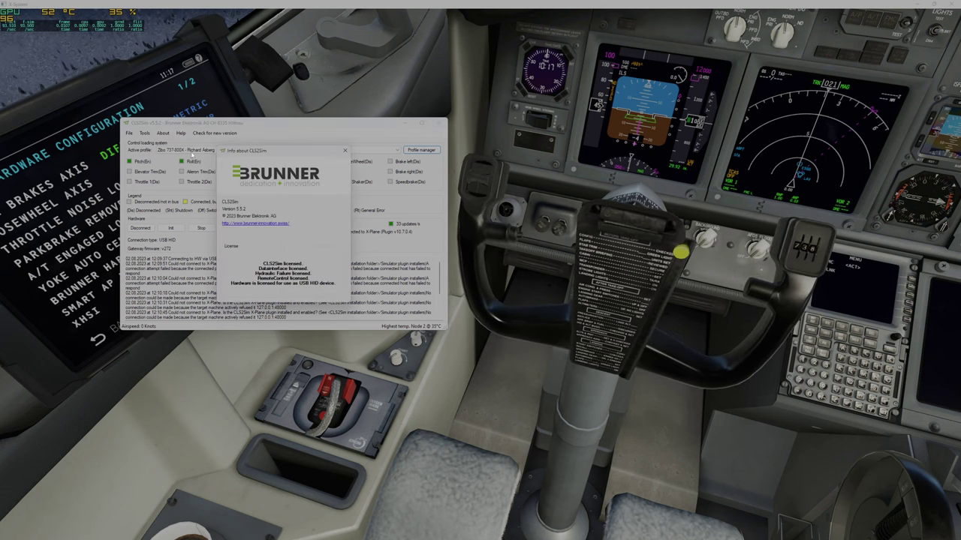
pyautogui.click(345, 151)
pyautogui.click(163, 133)
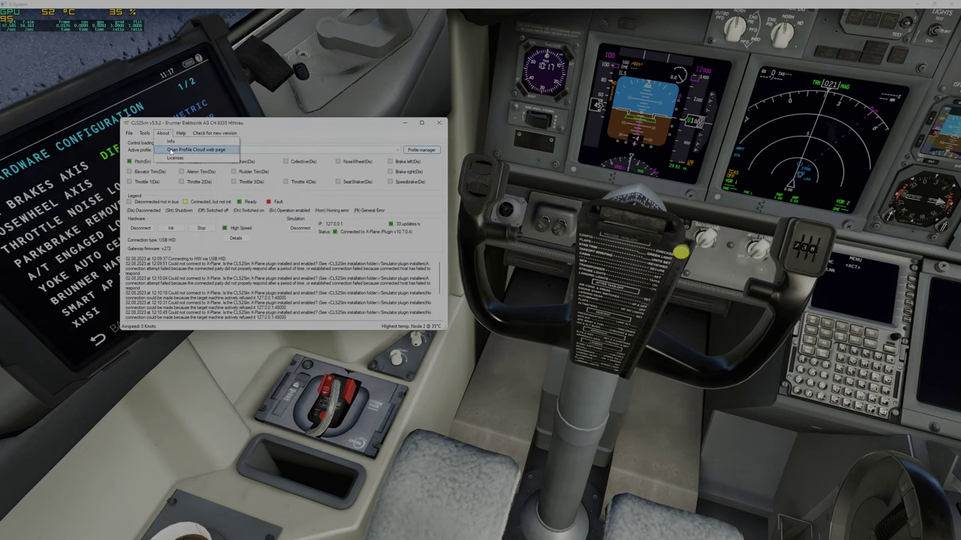
pyautogui.click(148, 134)
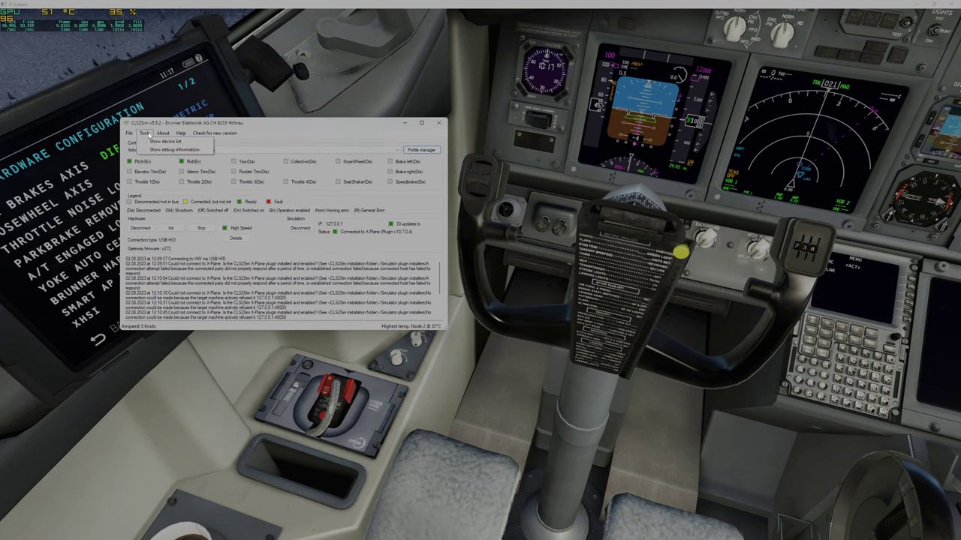
pyautogui.click(146, 150)
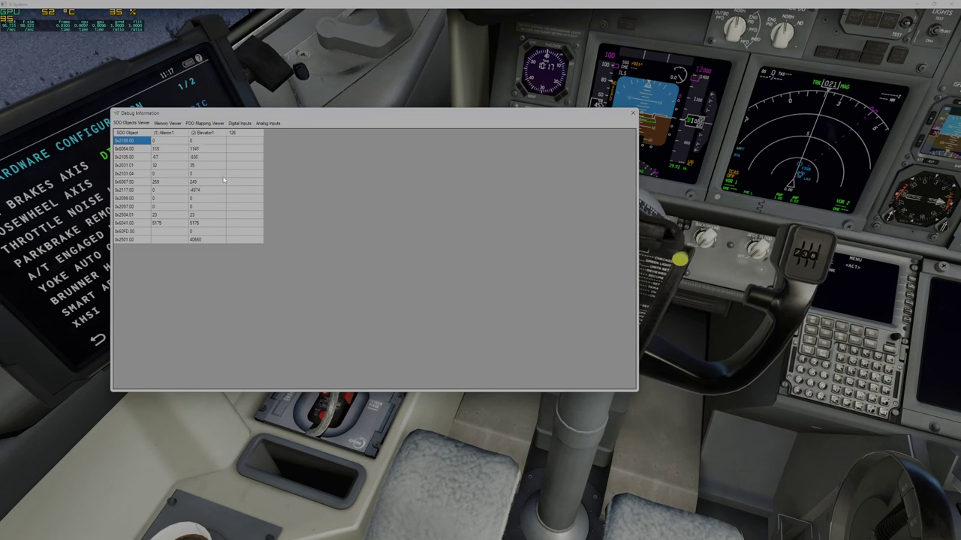
pyautogui.click(166, 124)
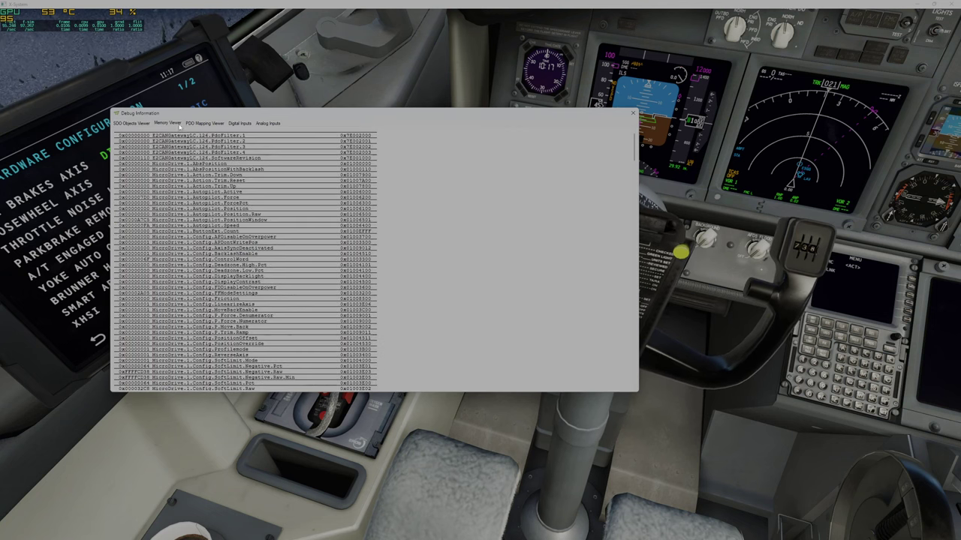
pyautogui.click(197, 124)
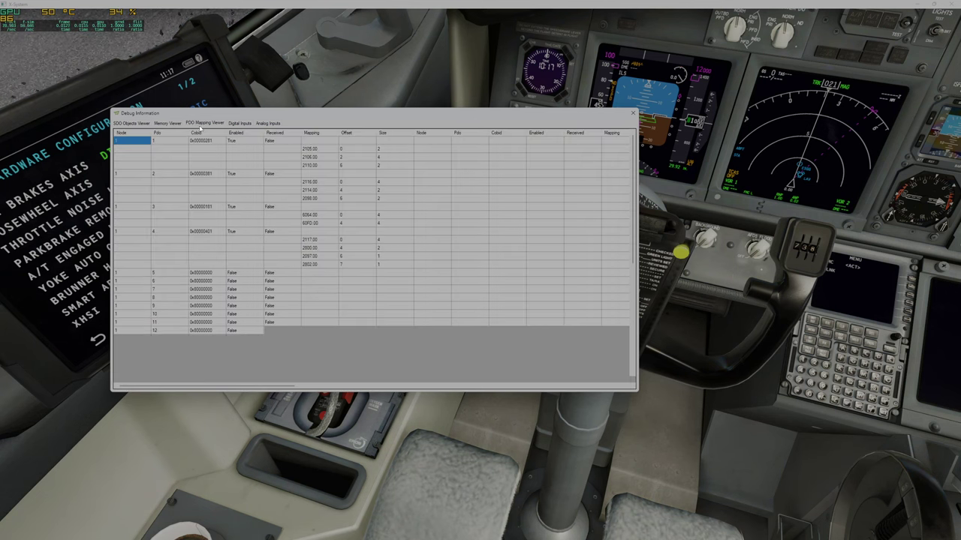
pyautogui.click(267, 123)
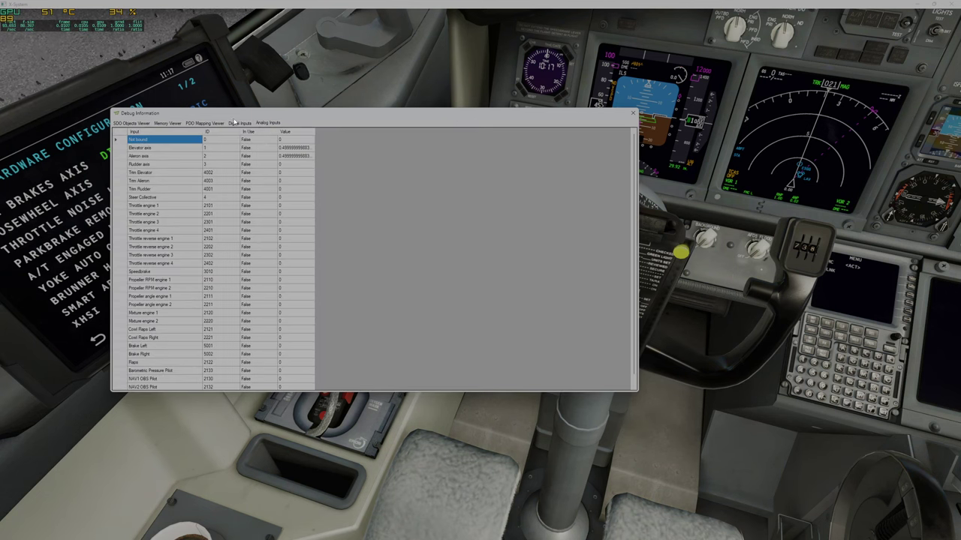
pyautogui.click(237, 123)
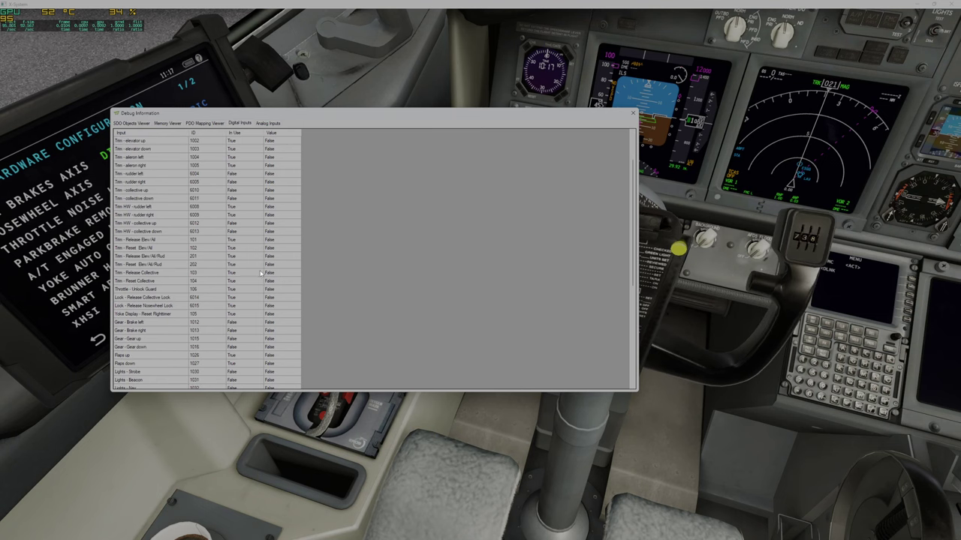
pyautogui.click(632, 114)
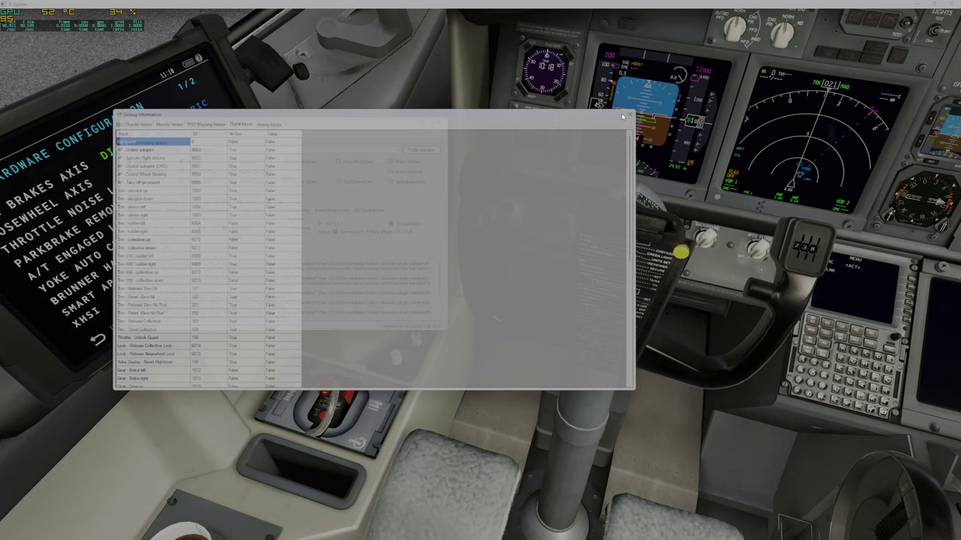
# - Briefly open and close the Profile manager, then select the latest X-Plane connection-failure log line
pyautogui.click(419, 150)
pyautogui.click(577, 122)
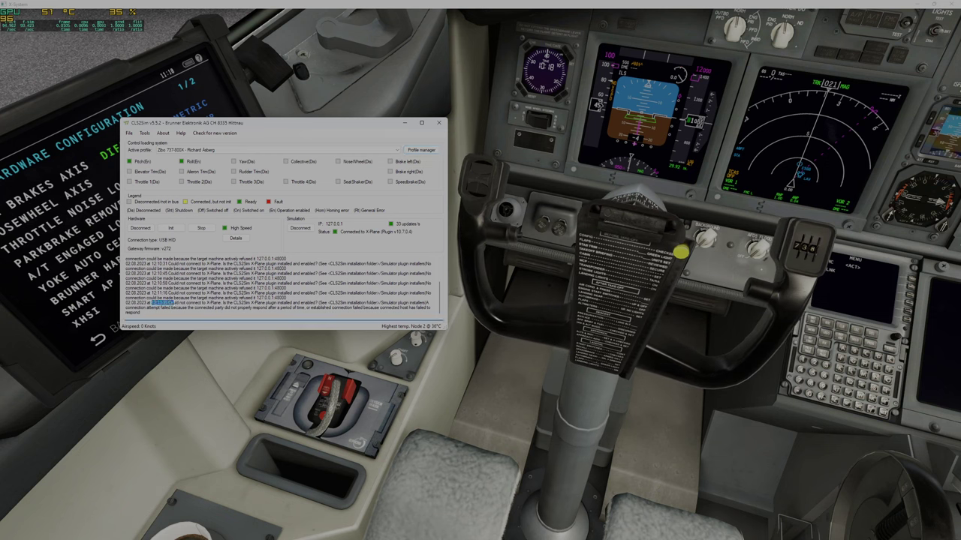
pyautogui.moveTo(174, 303); pyautogui.dragTo(208, 308)
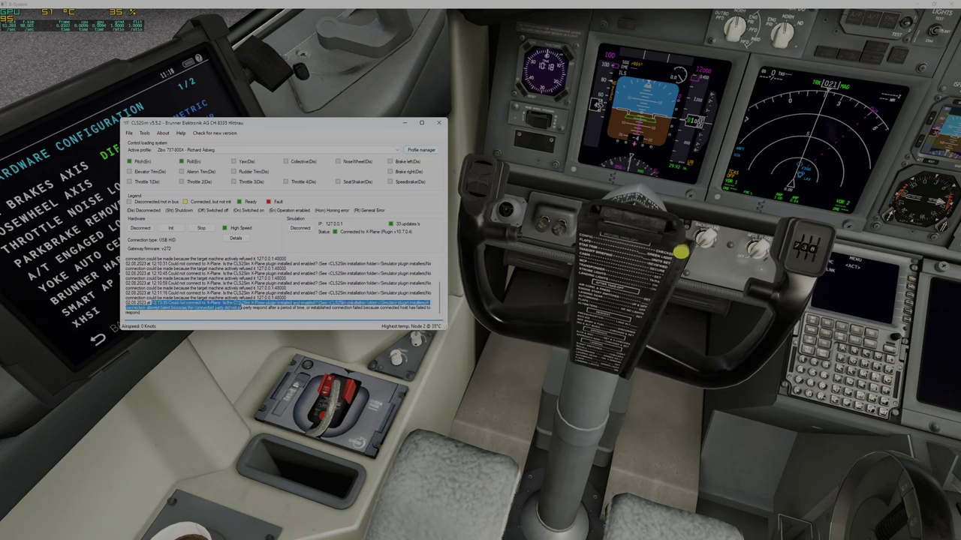
pyautogui.moveTo(269, 308); pyautogui.dragTo(258, 302)
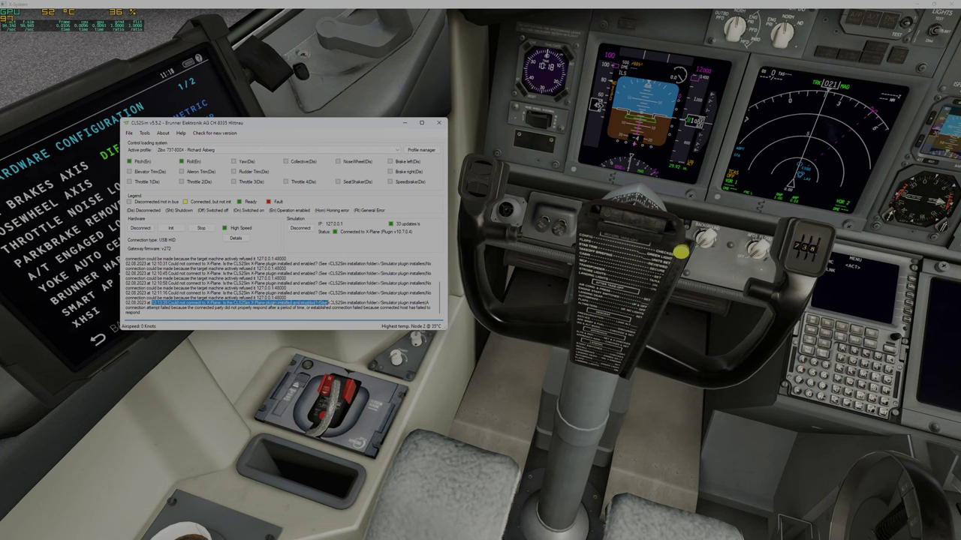
pyautogui.moveTo(390, 303)
pyautogui.mouseDown()
pyautogui.moveTo(432, 308)
pyautogui.moveTo(420, 313)
pyautogui.mouseUp()
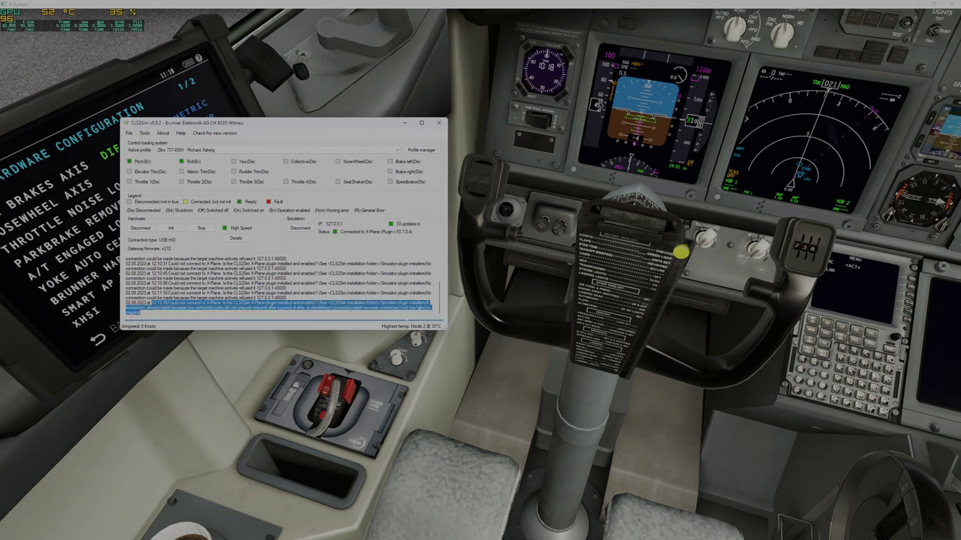
# - Check the XPlaneTCPConnector entry in X-Plane's Plugin Admin, close it, and bring up OBS Studio
pyautogui.click(105, 15)
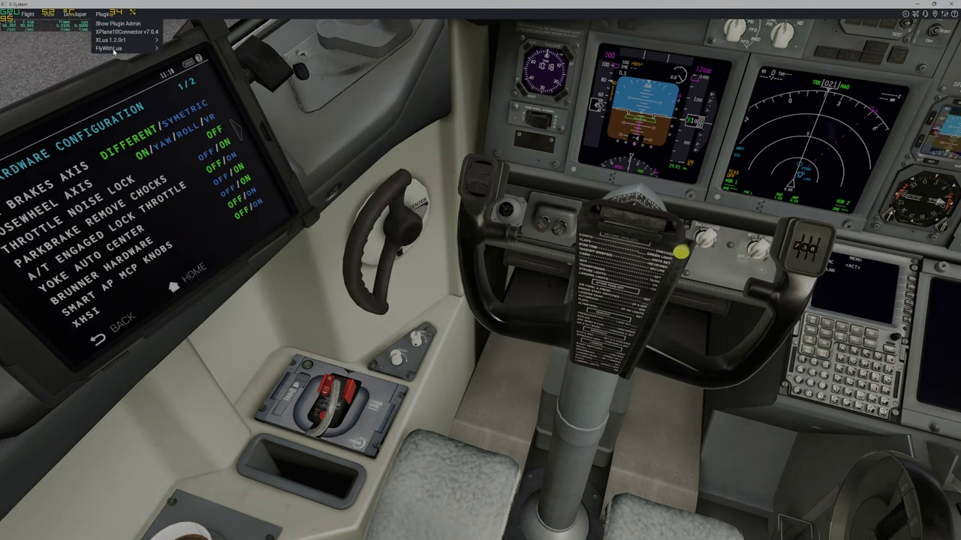
pyautogui.click(123, 35)
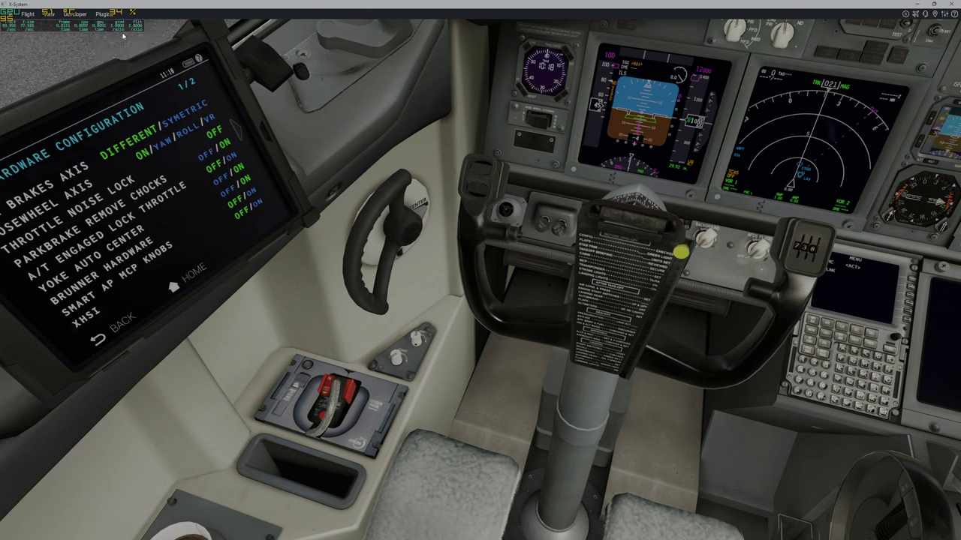
pyautogui.click(112, 14)
pyautogui.click(110, 26)
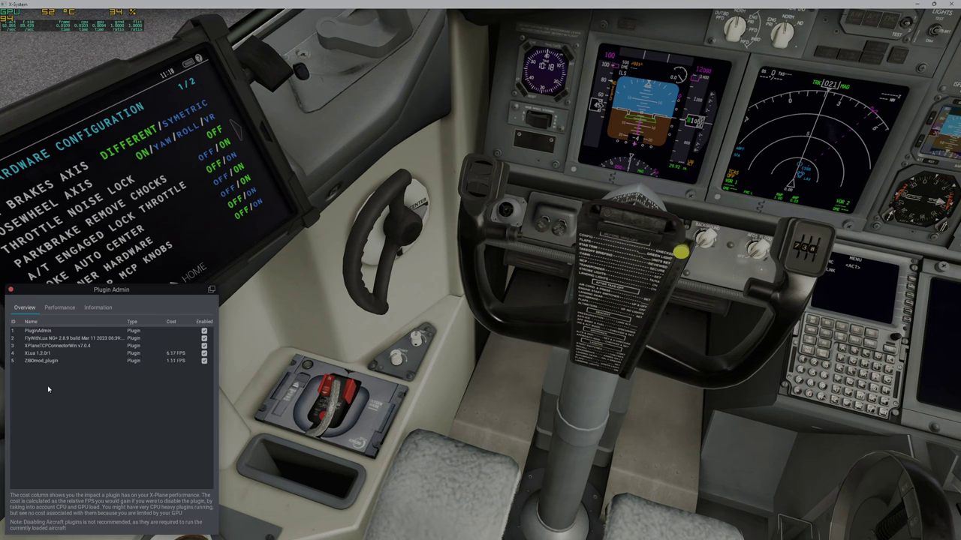
pyautogui.click(48, 347)
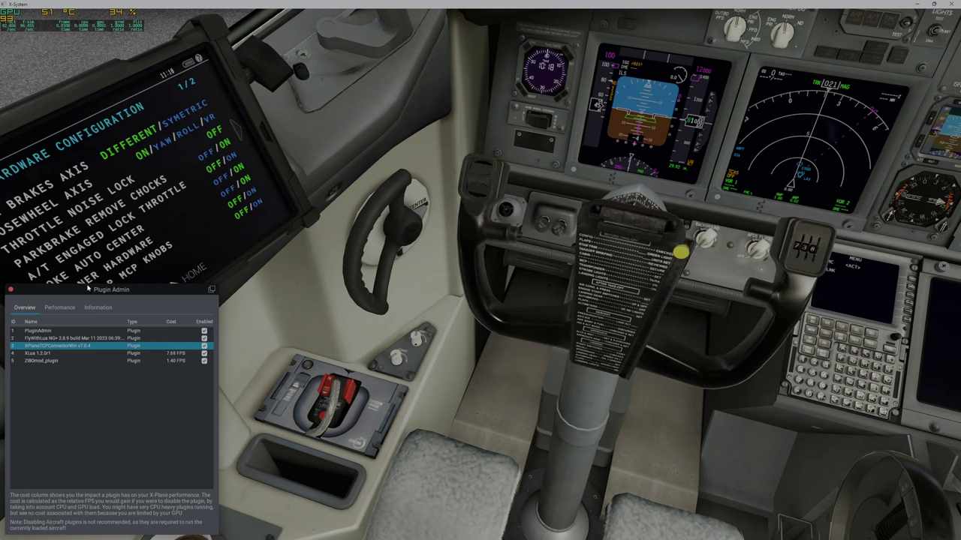
pyautogui.click(12, 290)
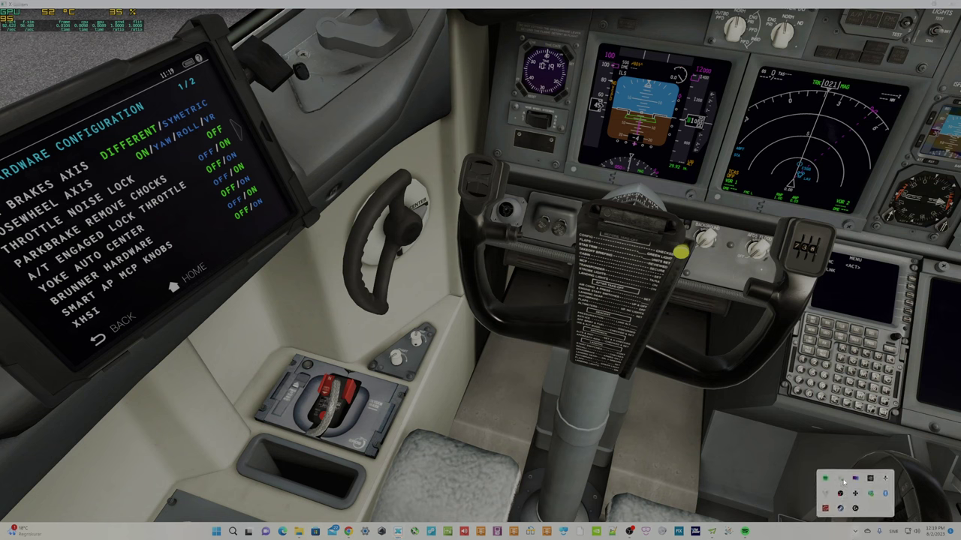
pyautogui.click(855, 508)
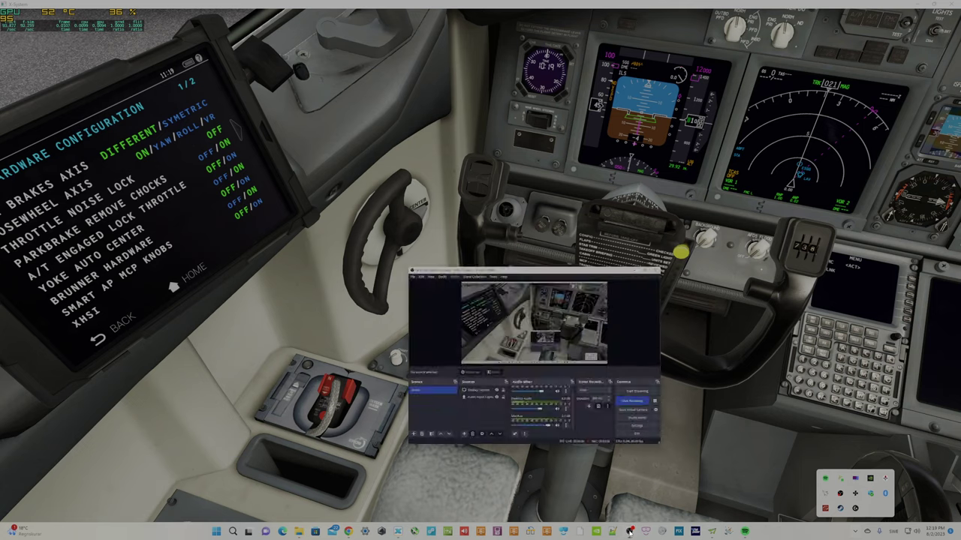